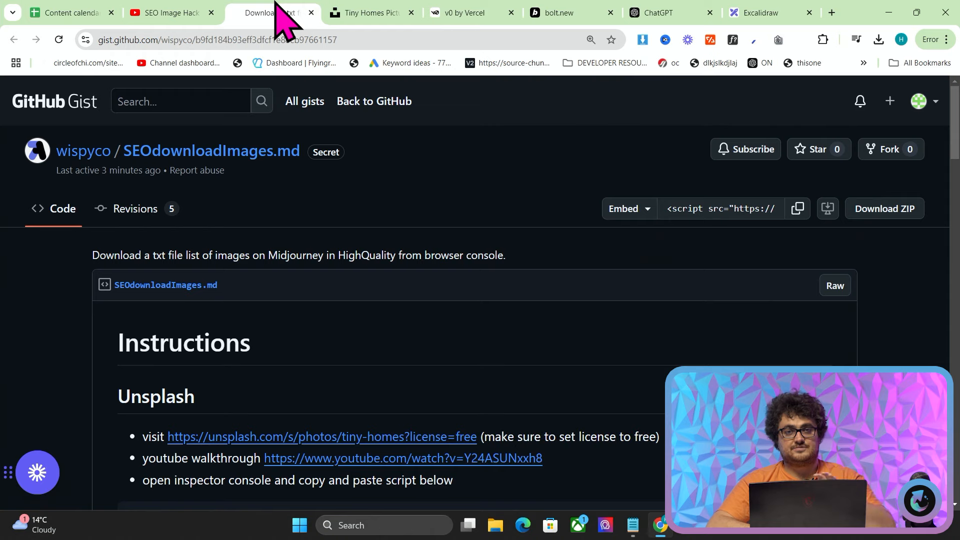
- Copy the Unsplash image-download script from the SEOdownloadImages.md gist
{"action": "scroll", "coordinate": [385, 306], "scroll_direction": "down", "scroll_amount": 2}
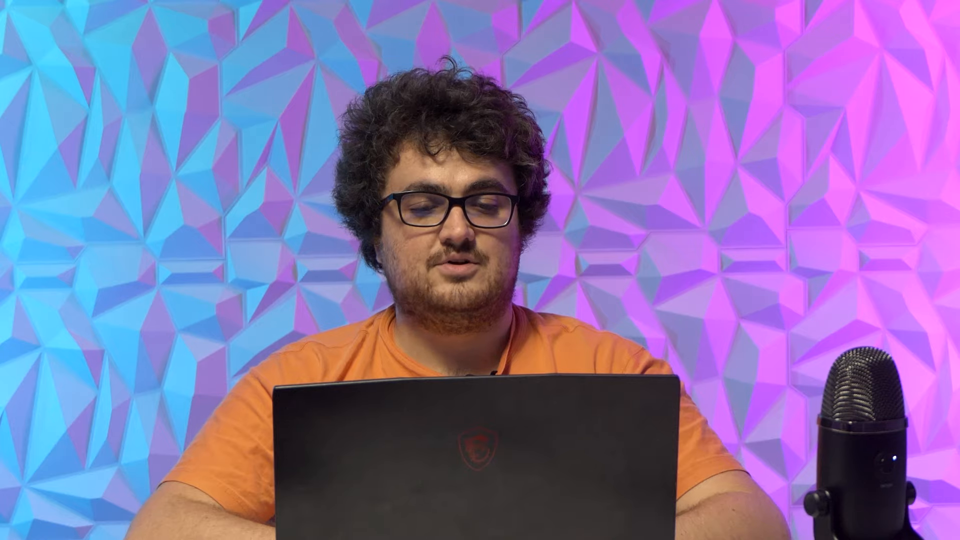
{"action": "scroll", "coordinate": [527, 306], "scroll_direction": "down", "scroll_amount": 1}
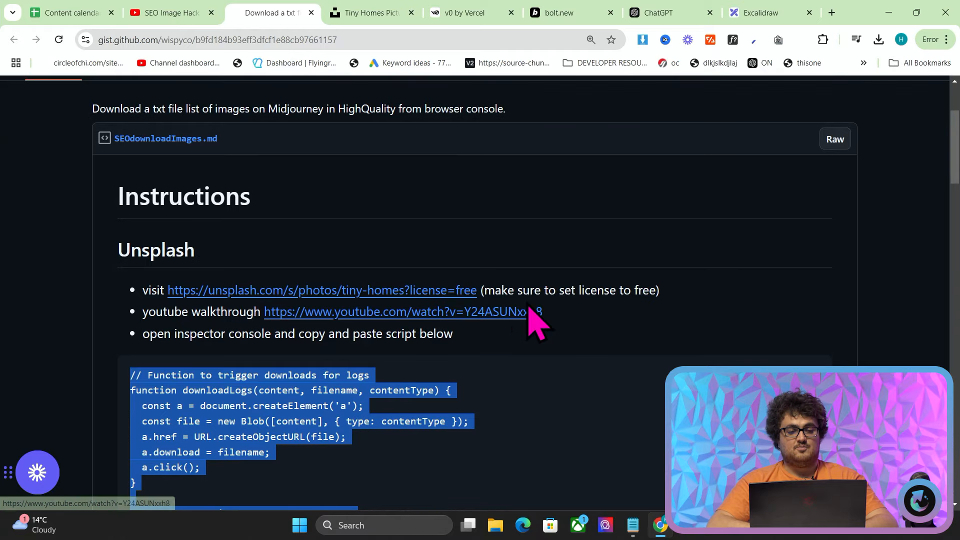
{"action": "left_click", "coordinate": [472, 13]}
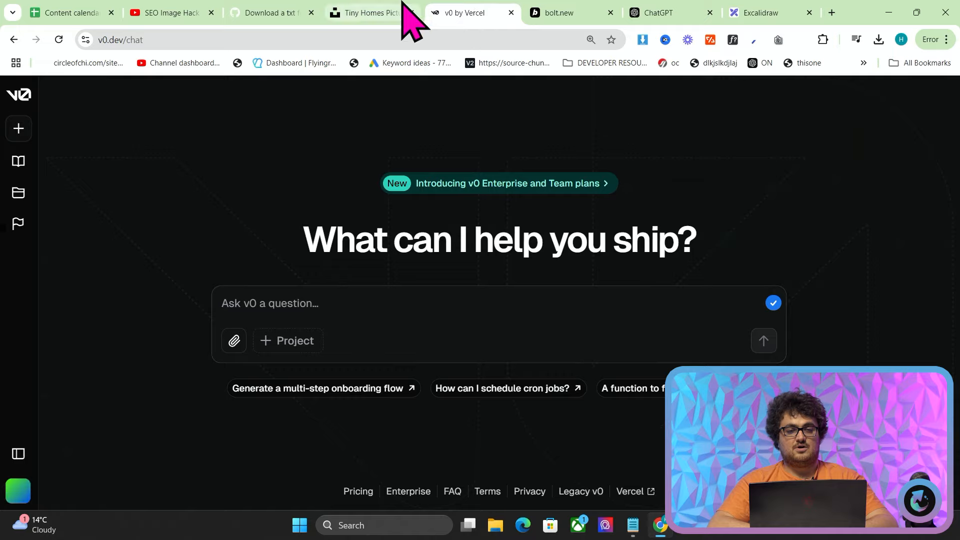
- Open the Unsplash home page and browse its photo feed
{"action": "left_click", "coordinate": [403, 5]}
{"action": "left_click", "coordinate": [44, 96]}
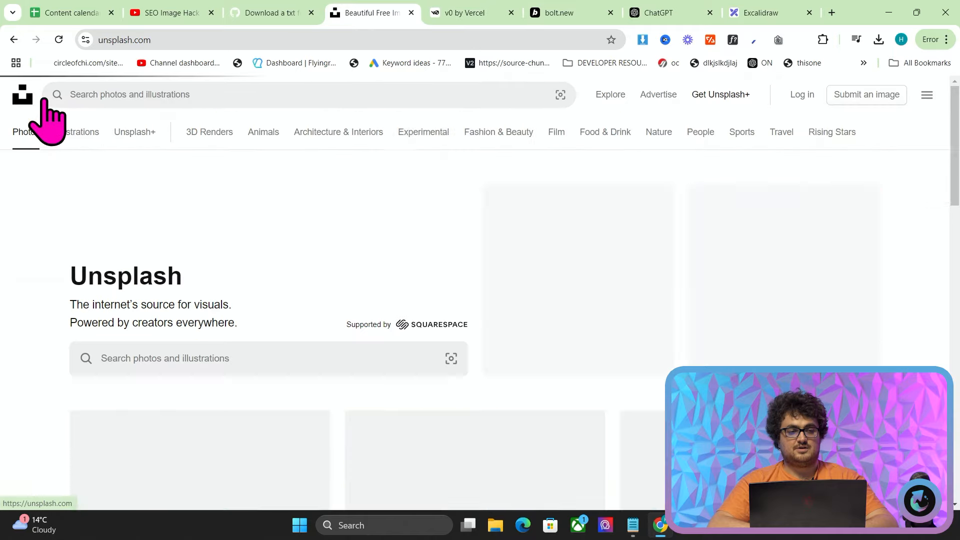
{"action": "scroll", "coordinate": [350, 211], "scroll_direction": "down", "scroll_amount": 15}
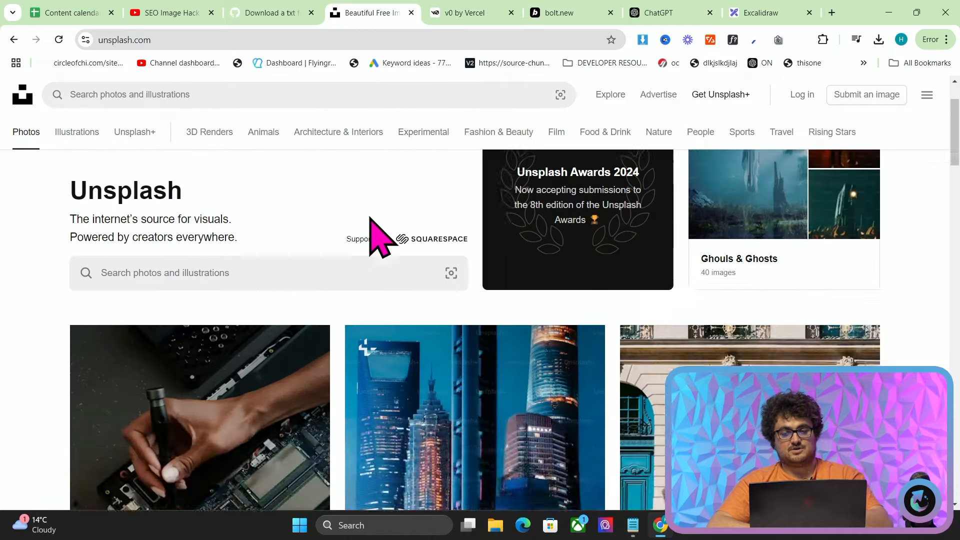
{"action": "scroll", "coordinate": [369, 216], "scroll_direction": "down", "scroll_amount": 15}
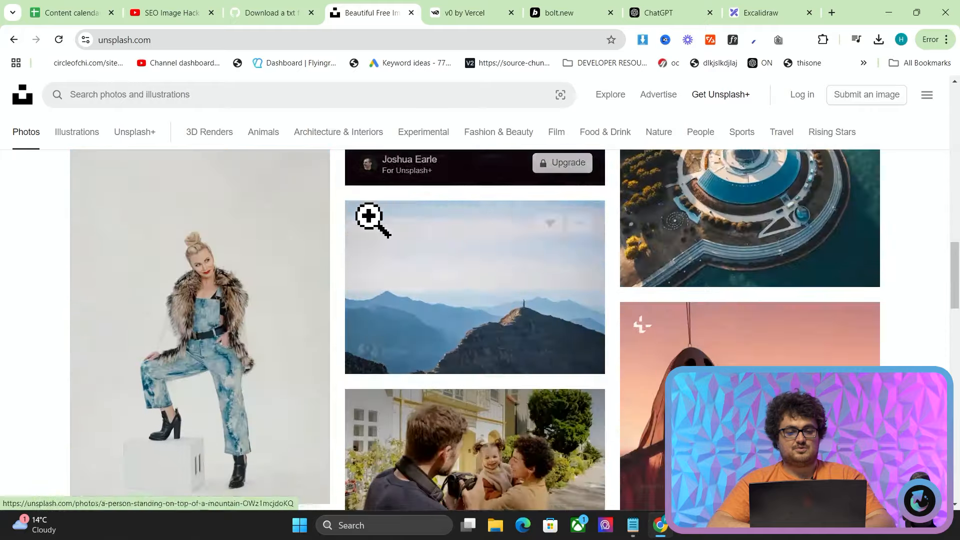
{"action": "scroll", "coordinate": [369, 216], "scroll_direction": "down", "scroll_amount": 15}
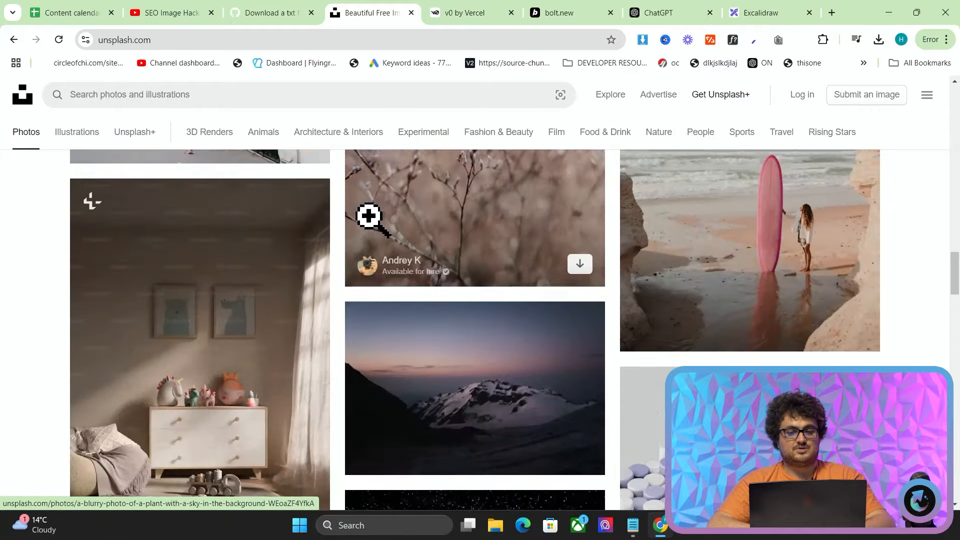
{"action": "scroll", "coordinate": [369, 216], "scroll_direction": "down", "scroll_amount": 15}
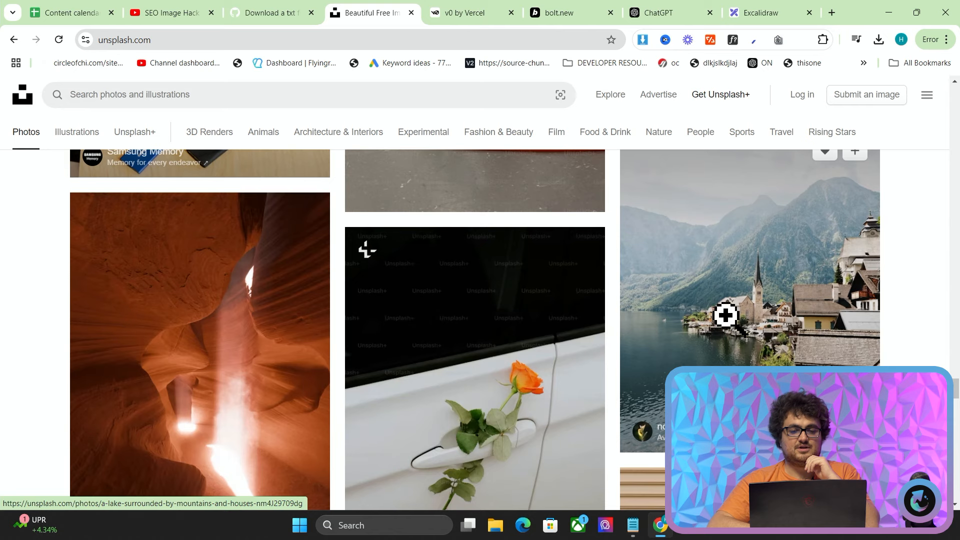
- Search Unsplash for "amalfi coast" photos
{"action": "left_click", "coordinate": [343, 96]}
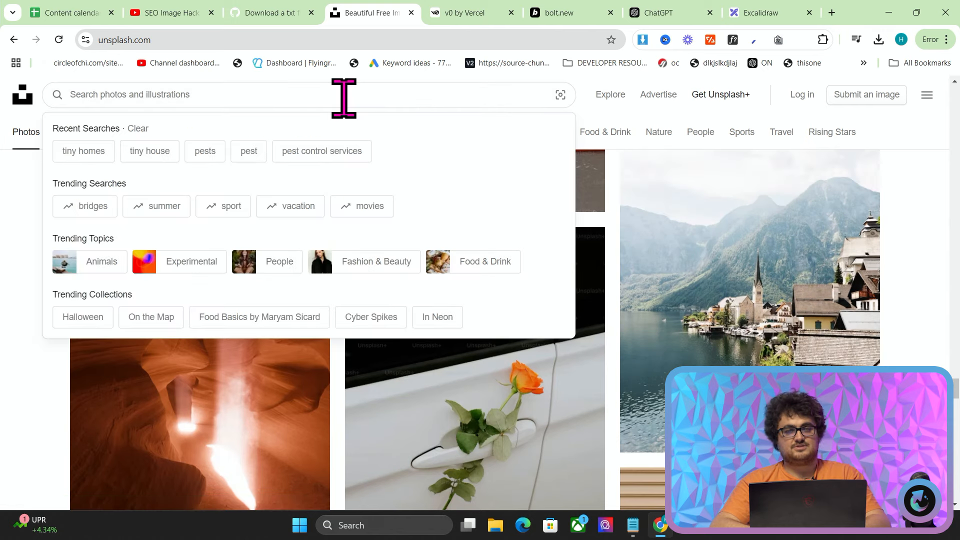
{"action": "type", "text": "a"}
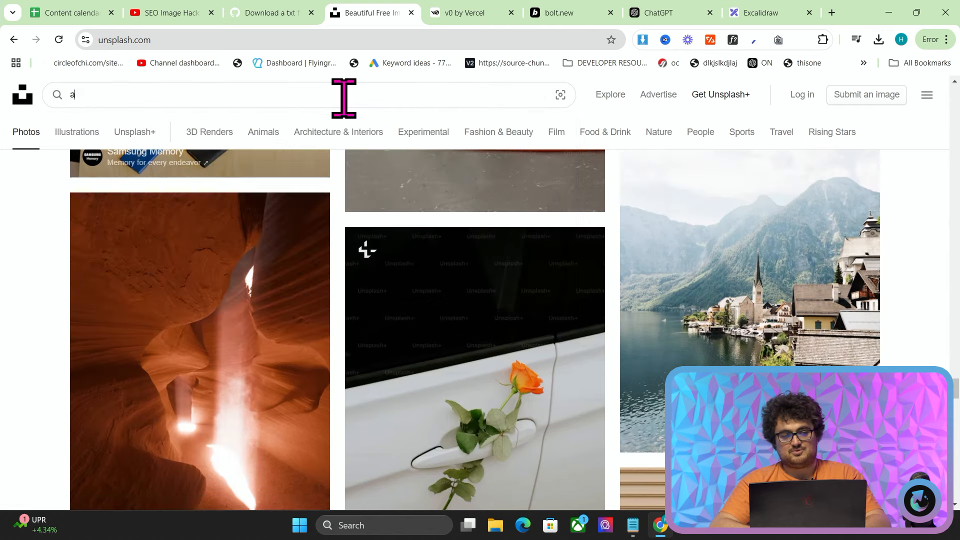
{"action": "type", "text": "malfi"}
{"action": "key", "text": "Down"}
{"action": "key", "text": "Return"}
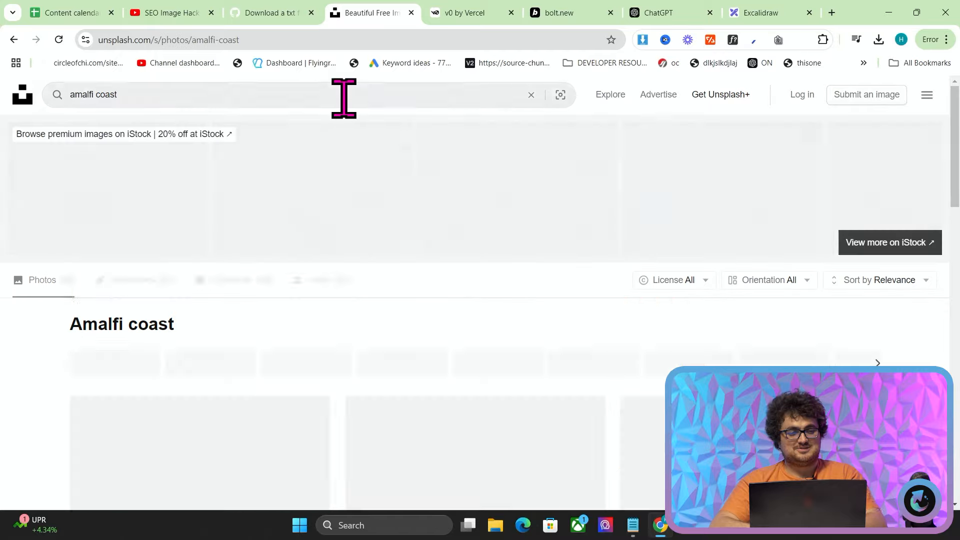
- Load more of the amalfi coast photo results and return to the start of the results page
{"action": "scroll", "coordinate": [279, 231], "scroll_direction": "down", "scroll_amount": 8}
{"action": "scroll", "coordinate": [280, 231], "scroll_direction": "down", "scroll_amount": 20}
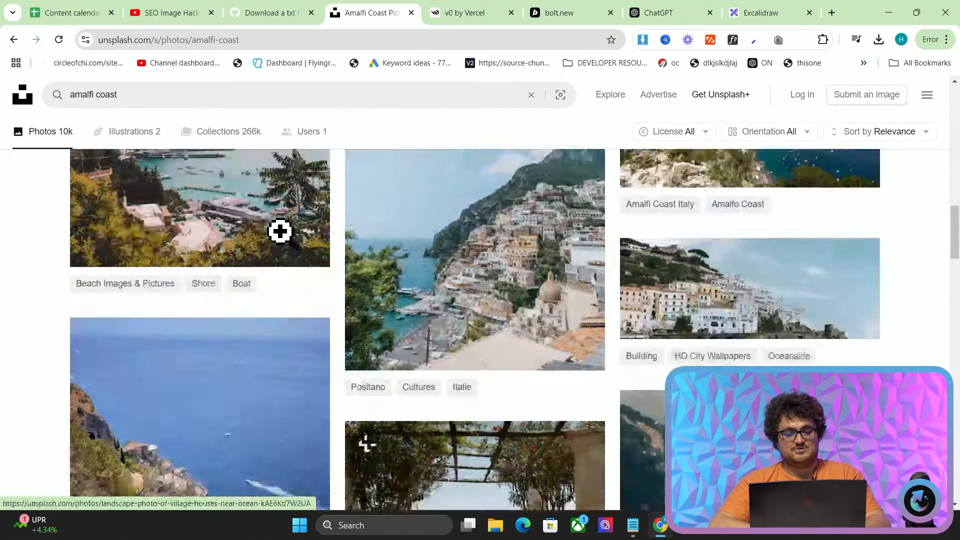
{"action": "scroll", "coordinate": [289, 250], "scroll_direction": "down", "scroll_amount": 10}
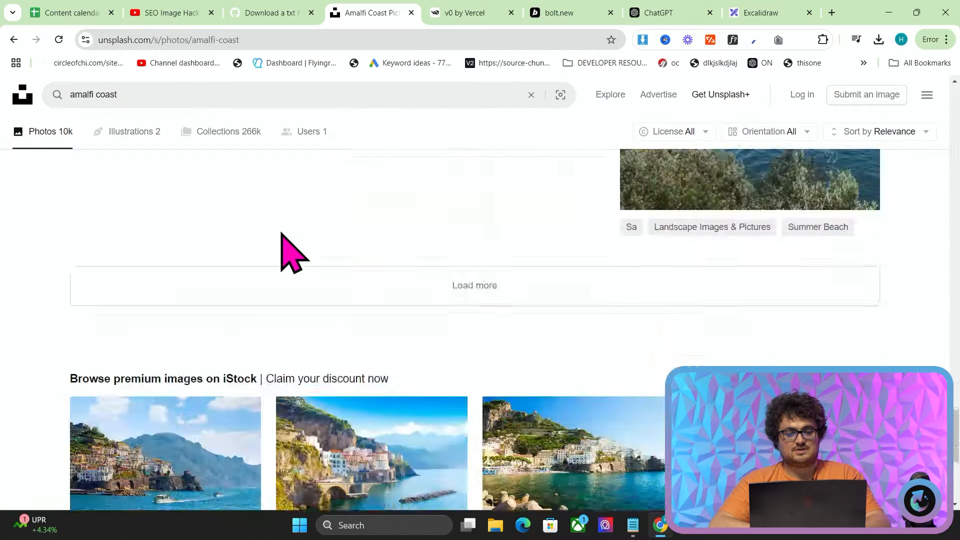
{"action": "scroll", "coordinate": [301, 240], "scroll_direction": "up", "scroll_amount": 3}
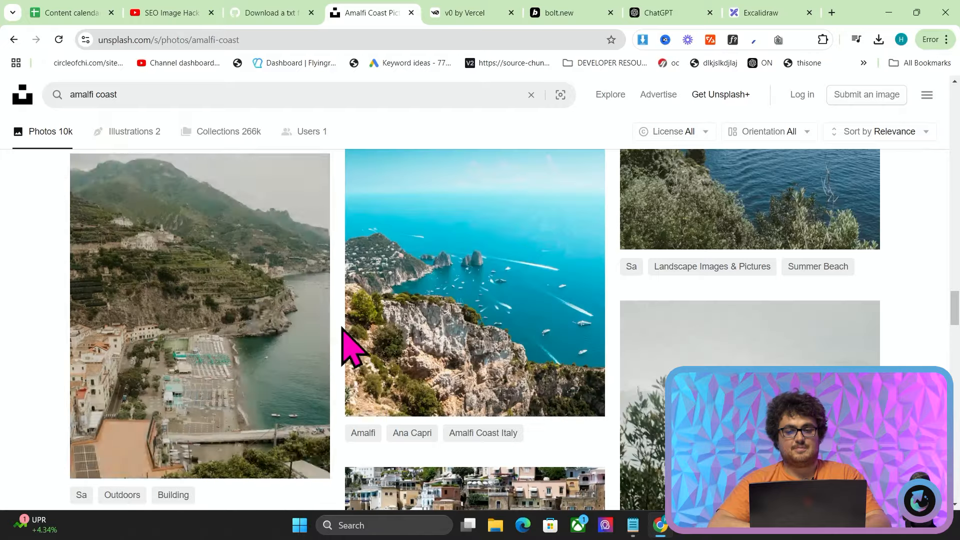
{"action": "scroll", "coordinate": [262, 321], "scroll_direction": "down", "scroll_amount": 10}
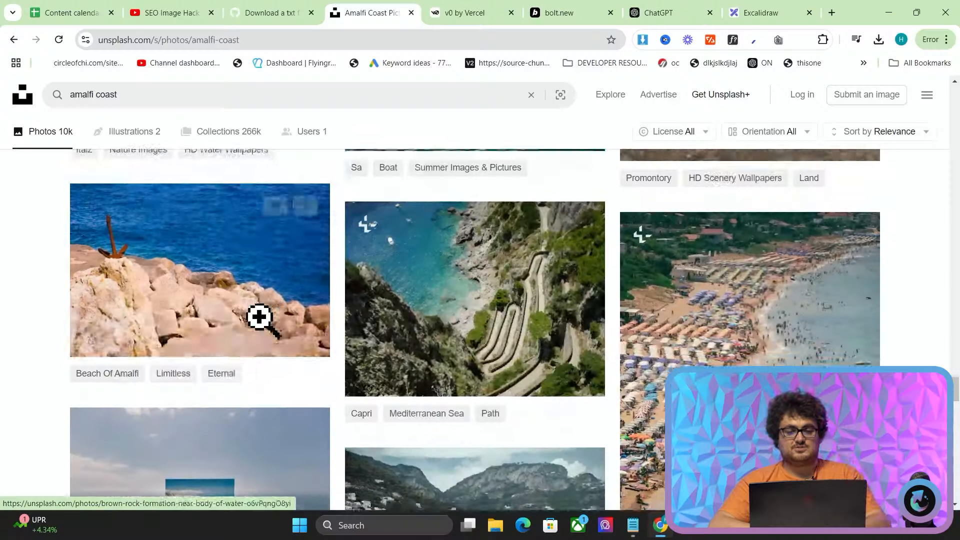
{"action": "scroll", "coordinate": [258, 317], "scroll_direction": "down", "scroll_amount": 6}
{"action": "scroll", "coordinate": [259, 318], "scroll_direction": "down", "scroll_amount": 13}
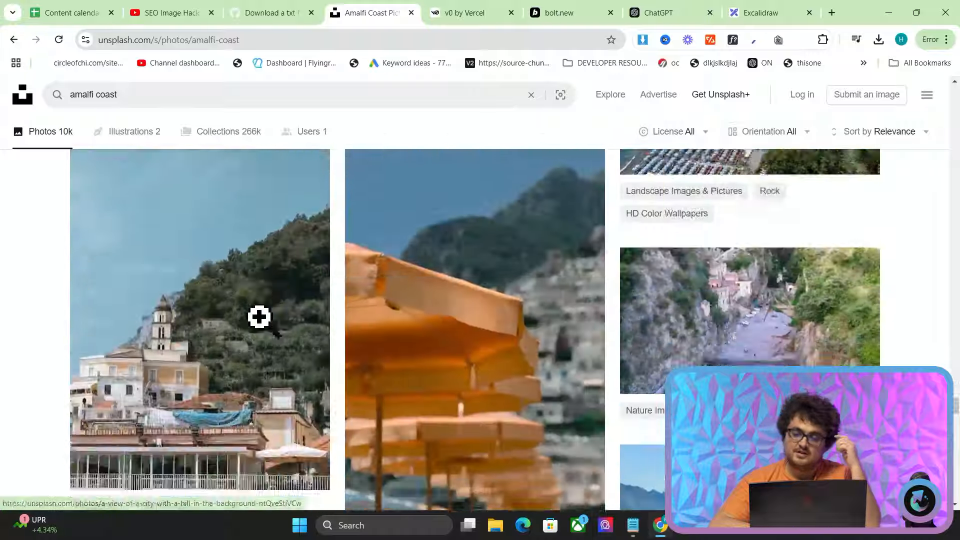
{"action": "scroll", "coordinate": [259, 317], "scroll_direction": "down", "scroll_amount": 15}
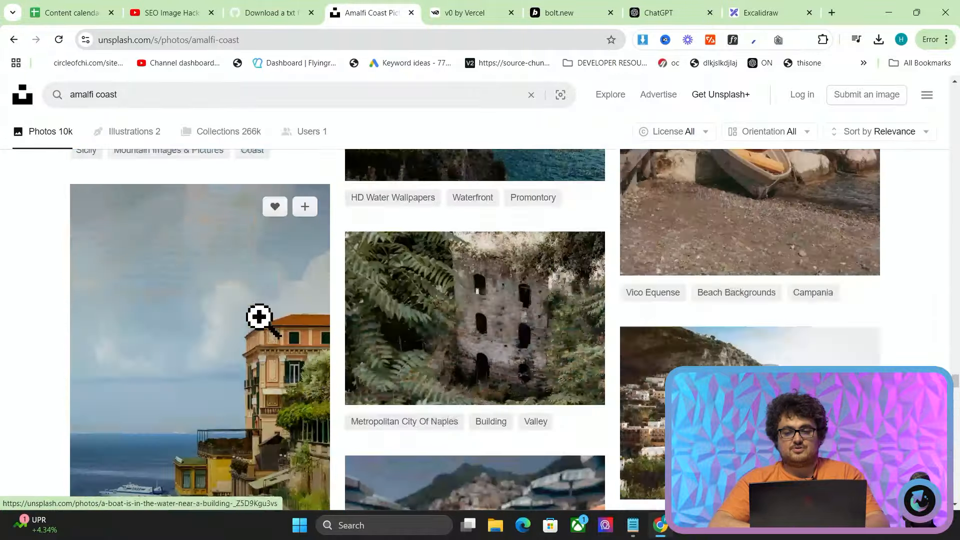
{"action": "scroll", "coordinate": [259, 318], "scroll_direction": "up", "scroll_amount": 20}
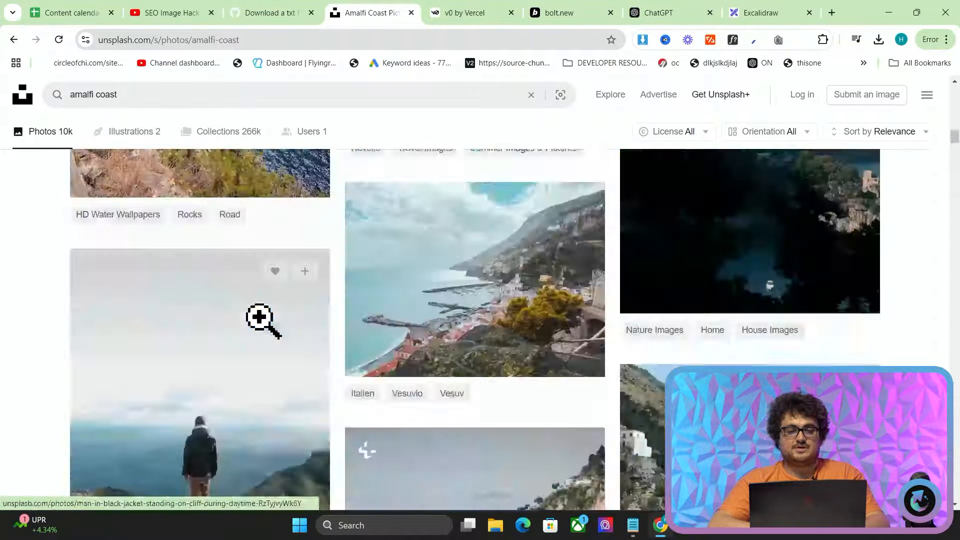
- Open the browser's developer console on the results page and enter "allow paste" and "allow pasting" to permit pasting code
{"action": "right_click", "coordinate": [458, 326]}
{"action": "left_click", "coordinate": [493, 307]}
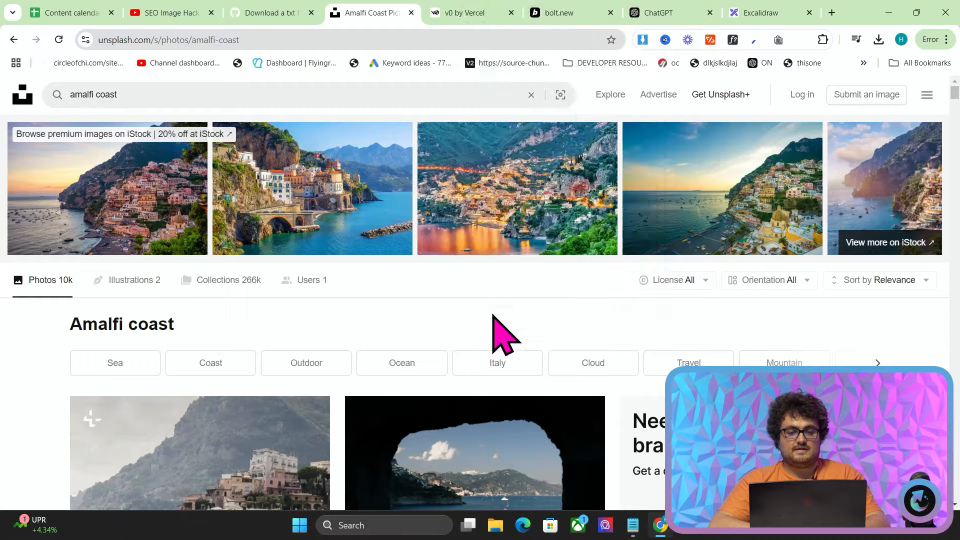
{"action": "left_click", "coordinate": [666, 84]}
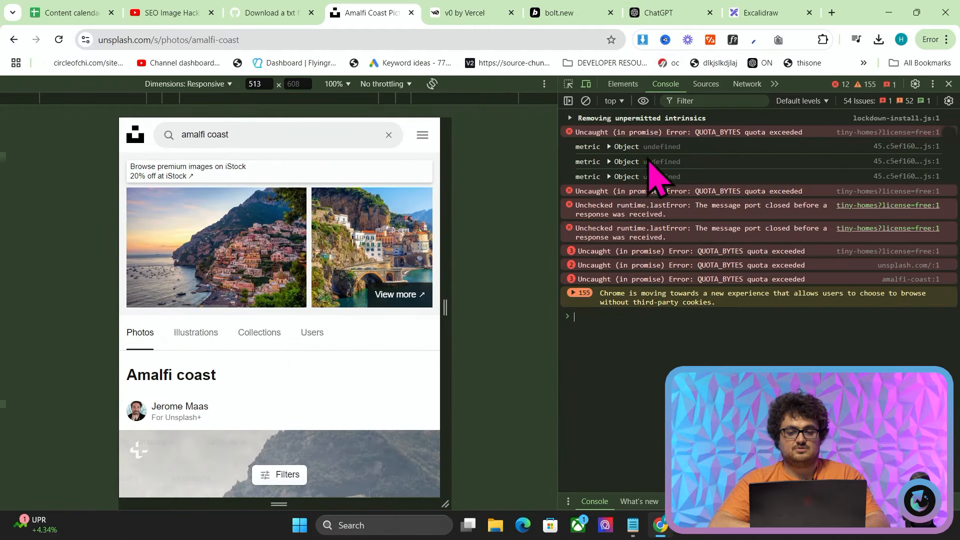
{"action": "type", "text": "allow paste"}
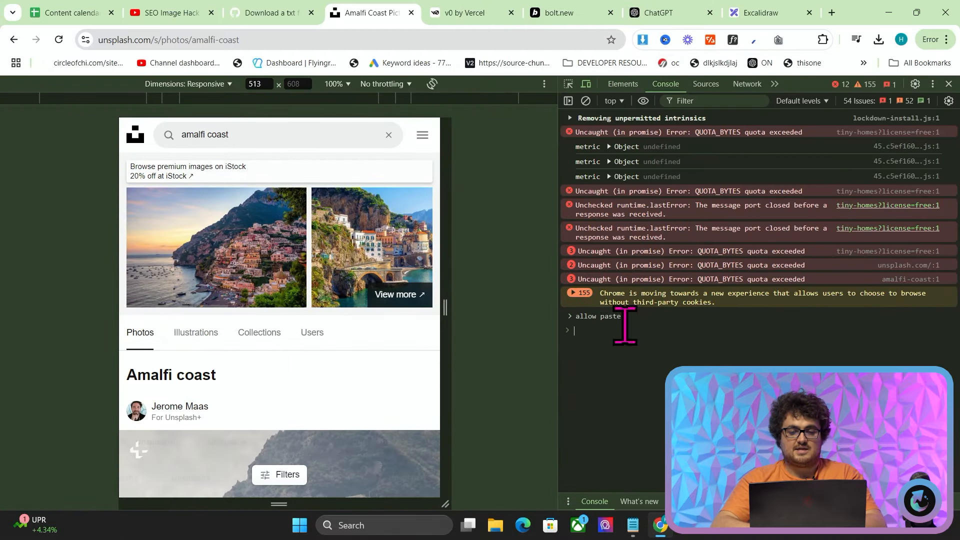
{"action": "key", "text": "Return"}
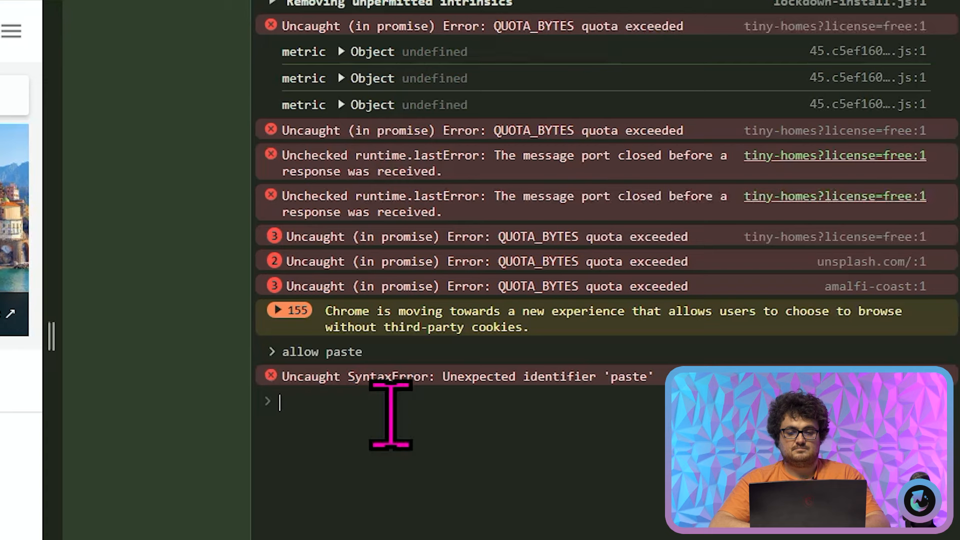
{"action": "type", "text": "allow pasting"}
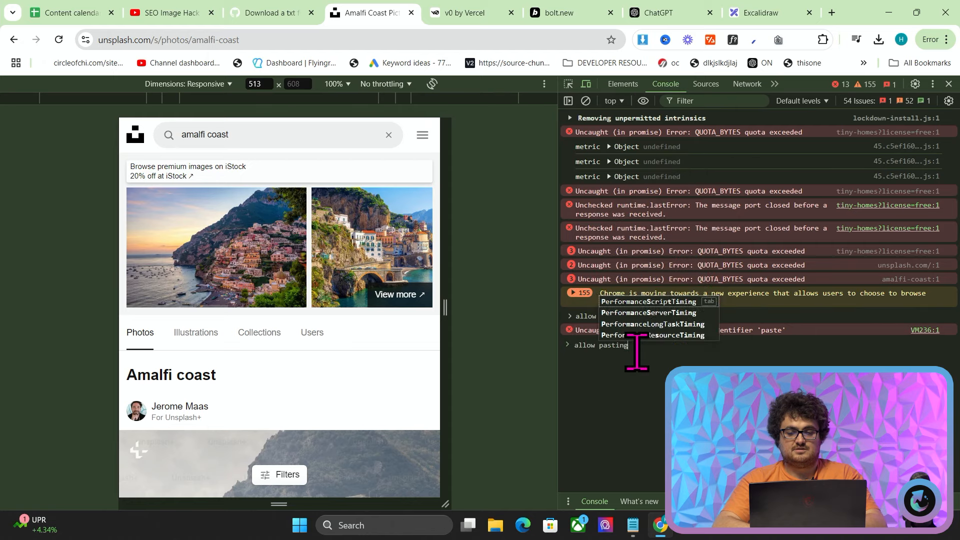
{"action": "key", "text": "Return"}
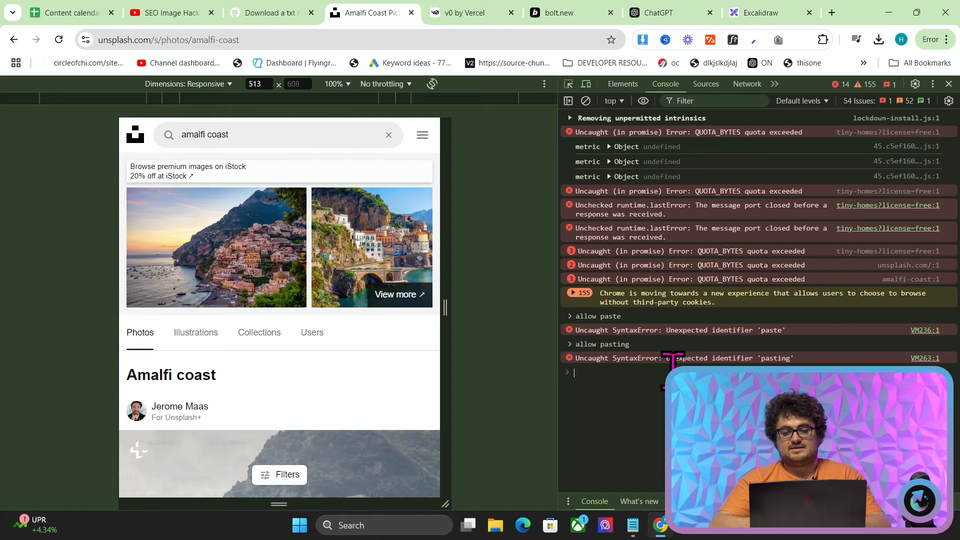
- Run the copied script in the console and open the downloaded image-urls-before-1200w (1).txt file
{"action": "key", "text": "ctrl+v"}
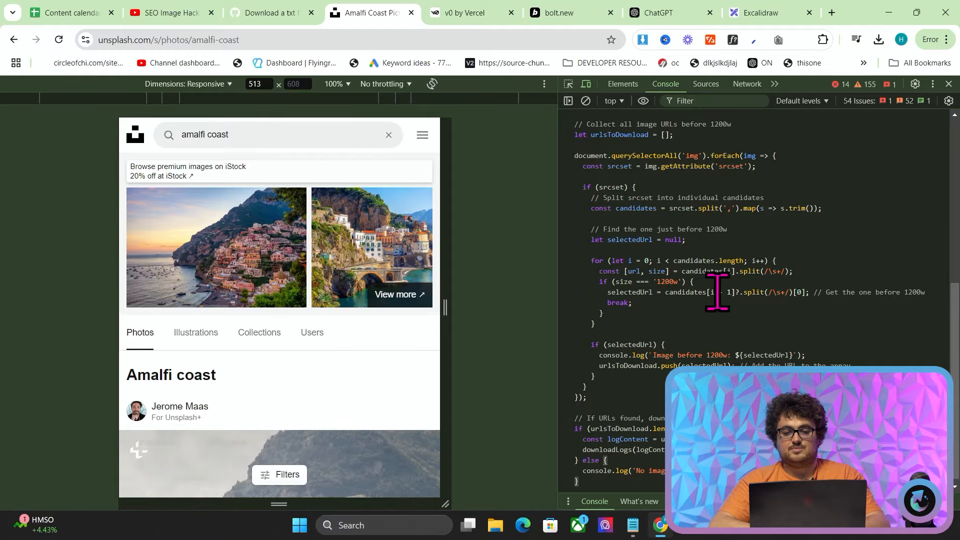
{"action": "key", "text": "Return"}
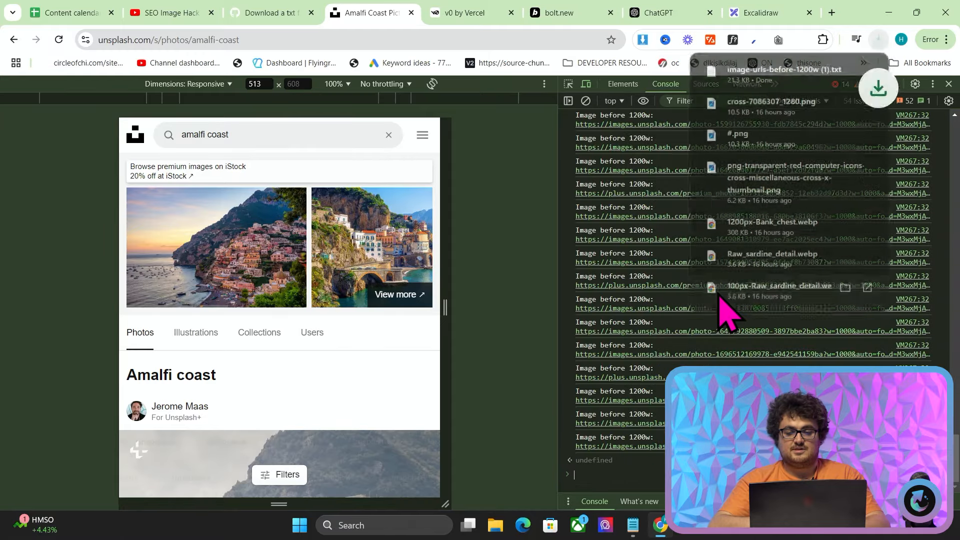
{"action": "left_click", "coordinate": [776, 84]}
- Review the downloaded text file and copy its full list of image URLs
{"action": "scroll", "coordinate": [547, 182], "scroll_direction": "down", "scroll_amount": 10}
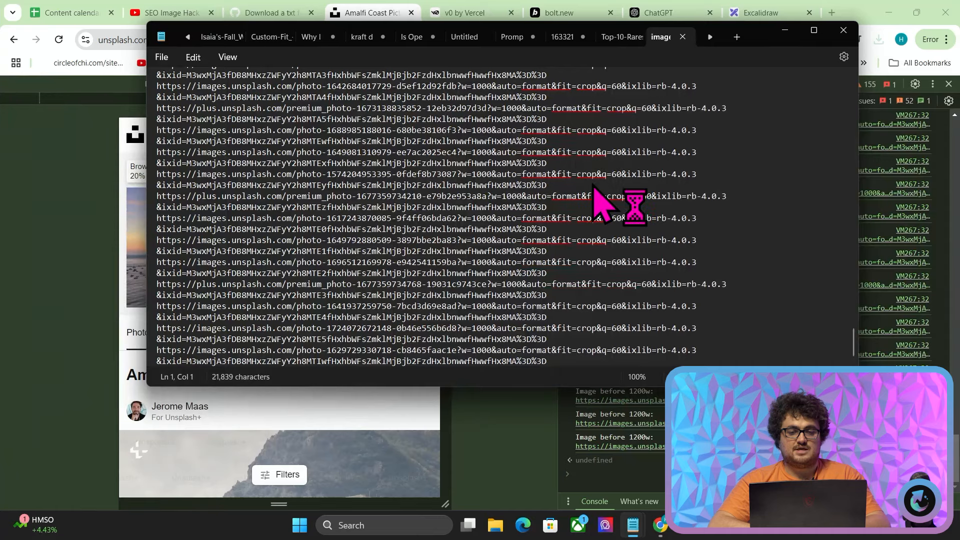
{"action": "scroll", "coordinate": [614, 191], "scroll_direction": "up", "scroll_amount": 20}
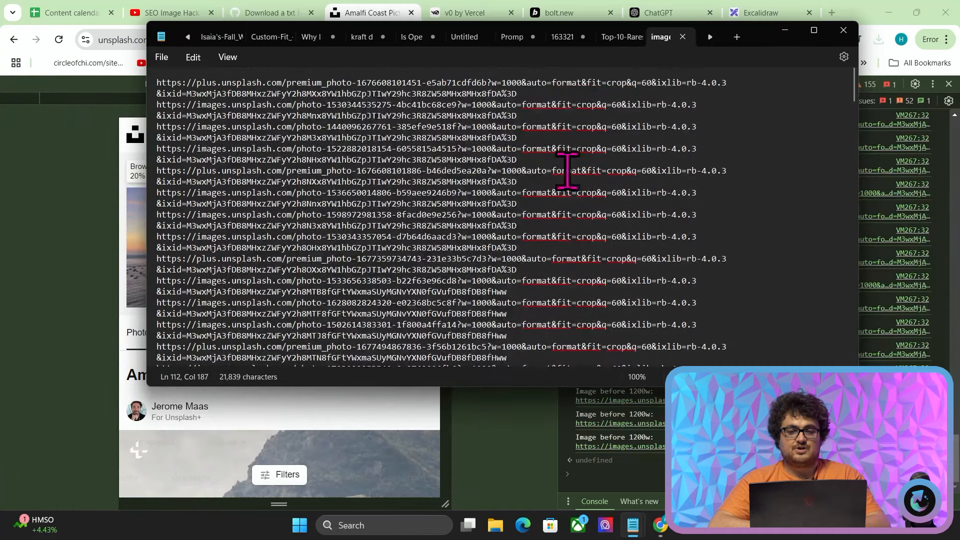
{"action": "left_click_drag", "start_coordinate": [368, 115], "coordinate": [3, 5]}
- Search the URL list for "premium", then close the search and minimize the text file
{"action": "key", "text": "ctrl+f"}
{"action": "type", "text": "premium"}
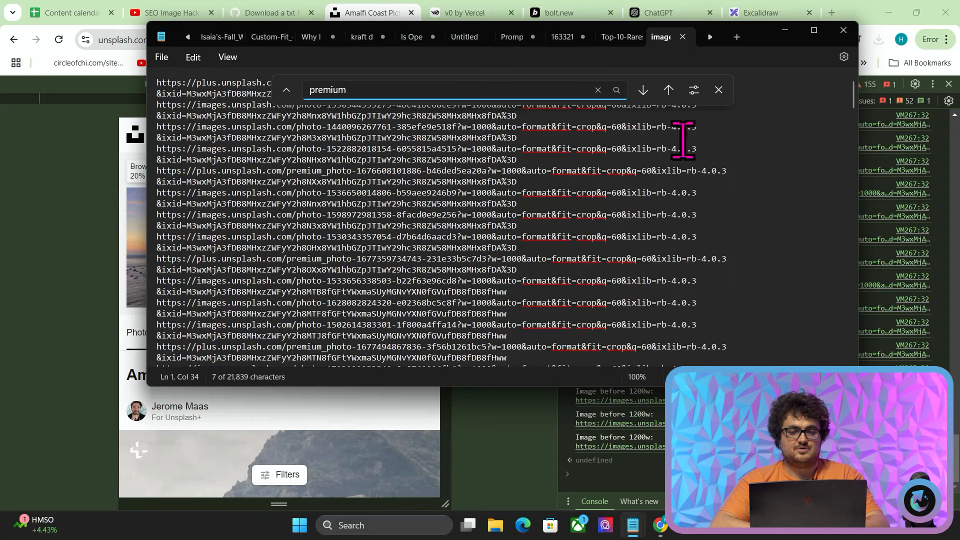
{"action": "left_click", "coordinate": [719, 90]}
{"action": "left_click", "coordinate": [785, 30]}
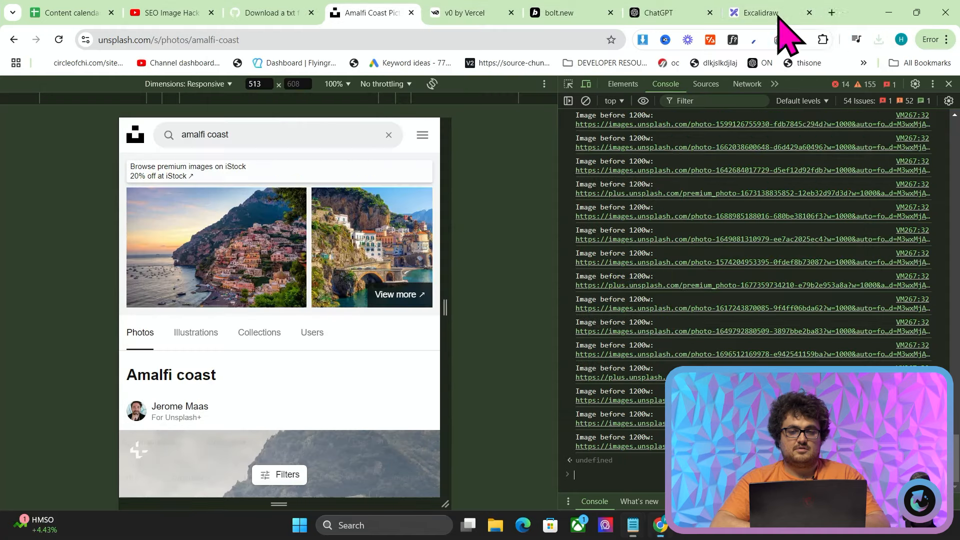
- Create a new Google Sheets spreadsheet through sheets.new and paste the image URLs into column A
{"action": "left_click", "coordinate": [832, 12]}
{"action": "type", "text": "sheets"}
{"action": "key", "text": "Return"}
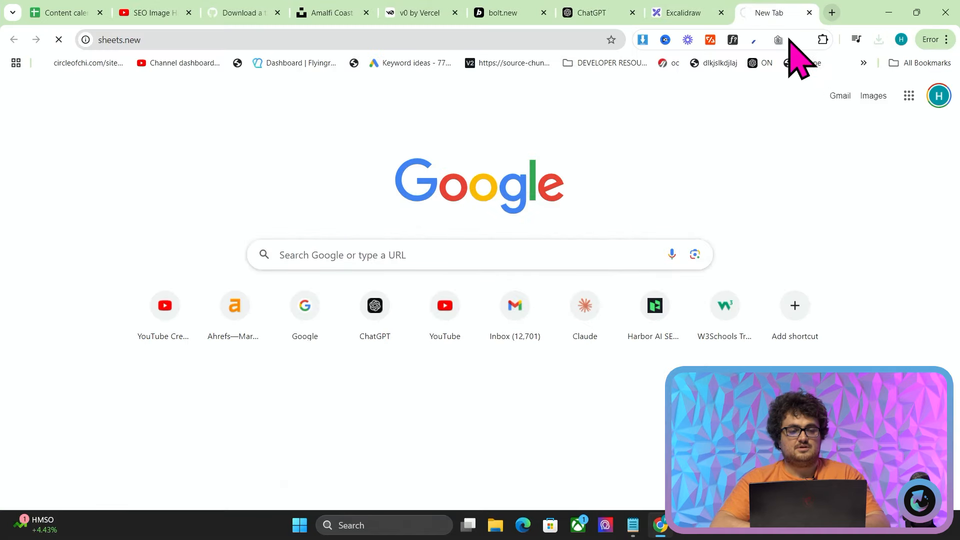
{"action": "key", "text": "ctrl+v"}
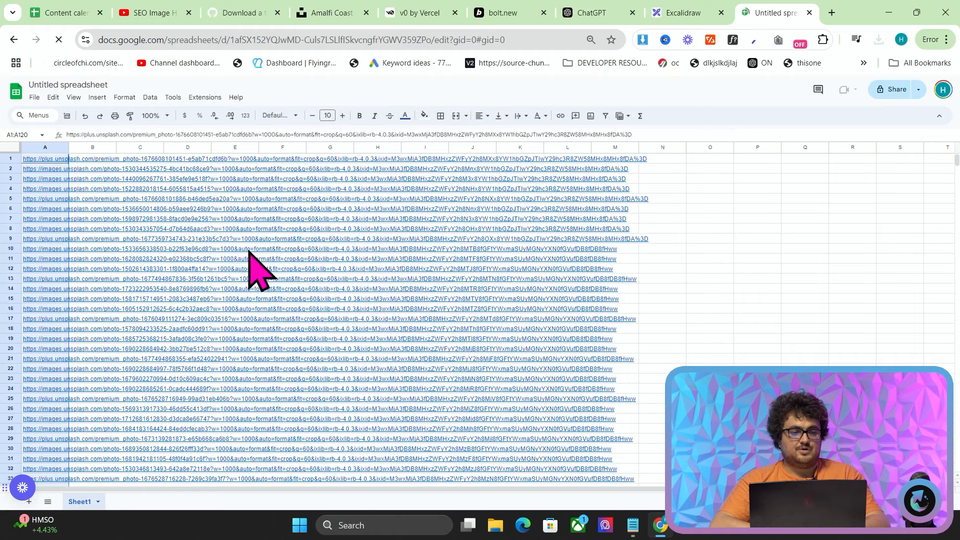
{"action": "left_click", "coordinate": [769, 243]}
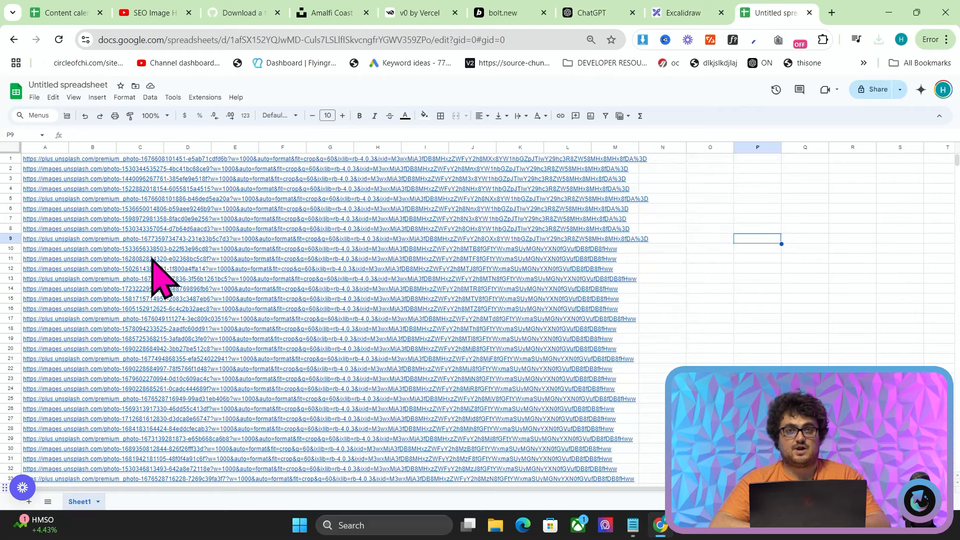
- Return to the gist and select the Unsplash script under the instructions for copying
{"action": "left_click", "coordinate": [253, 15]}
{"action": "scroll", "coordinate": [284, 334], "scroll_direction": "down", "scroll_amount": 10}
{"action": "scroll", "coordinate": [290, 350], "scroll_direction": "down", "scroll_amount": 2}
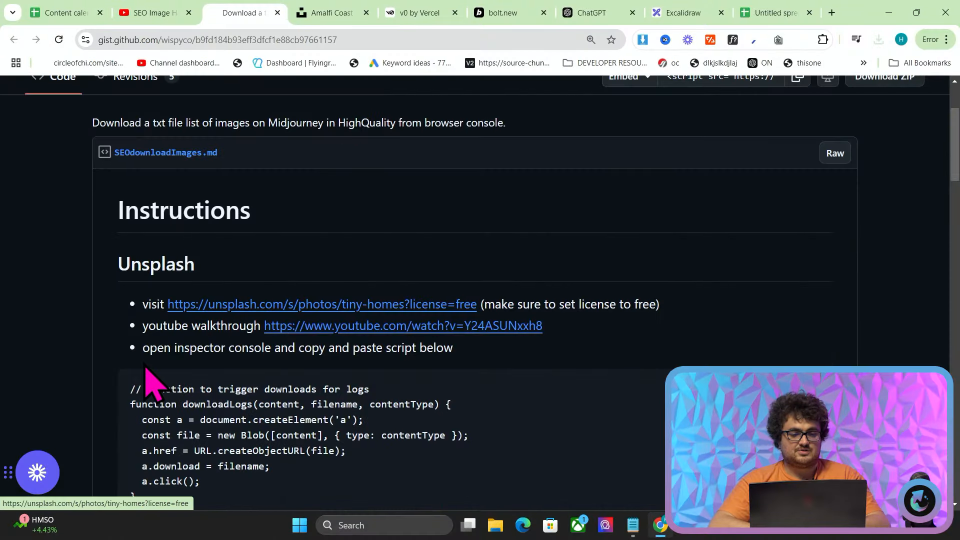
{"action": "left_click", "coordinate": [132, 388], "text": "shift"}
- Open chatgpt.com in a new browser tab
{"action": "left_click", "coordinate": [832, 13]}
{"action": "type", "text": "chatgpt.com"}
{"action": "key", "text": "Return"}
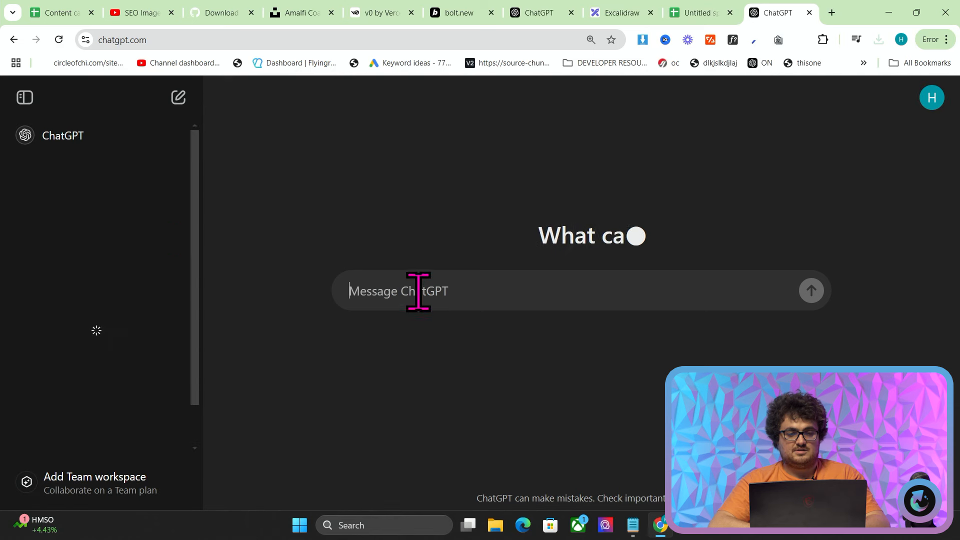
- Ask ChatGPT to make the script ignore anything that has the word premium in it, paste the script below the request, and send it
{"action": "type", "text": "cn ou make this ss"}
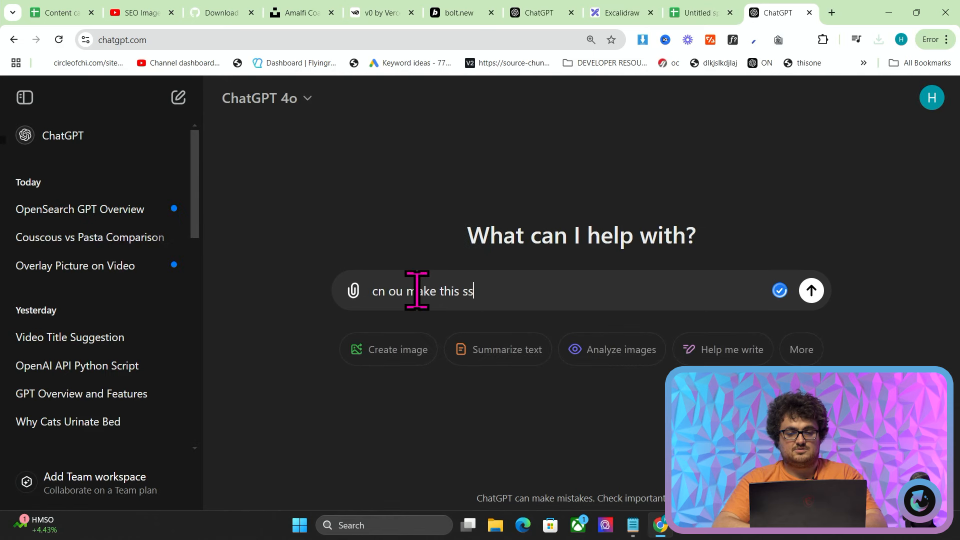
{"action": "key", "text": "BackSpace"}
{"action": "type", "text": "cript ignore anyht"}
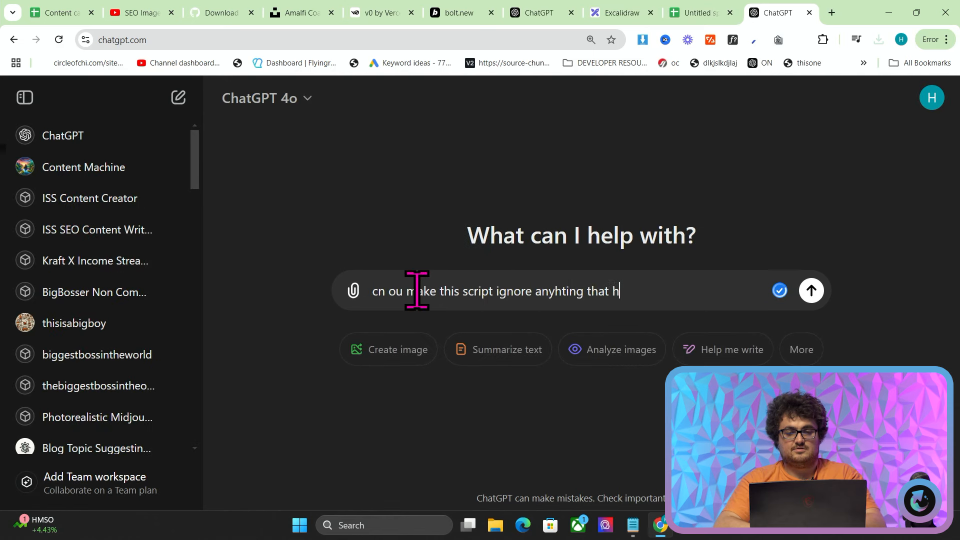
{"action": "type", "text": "in"}
{"action": "key", "text": "shift+Return"}
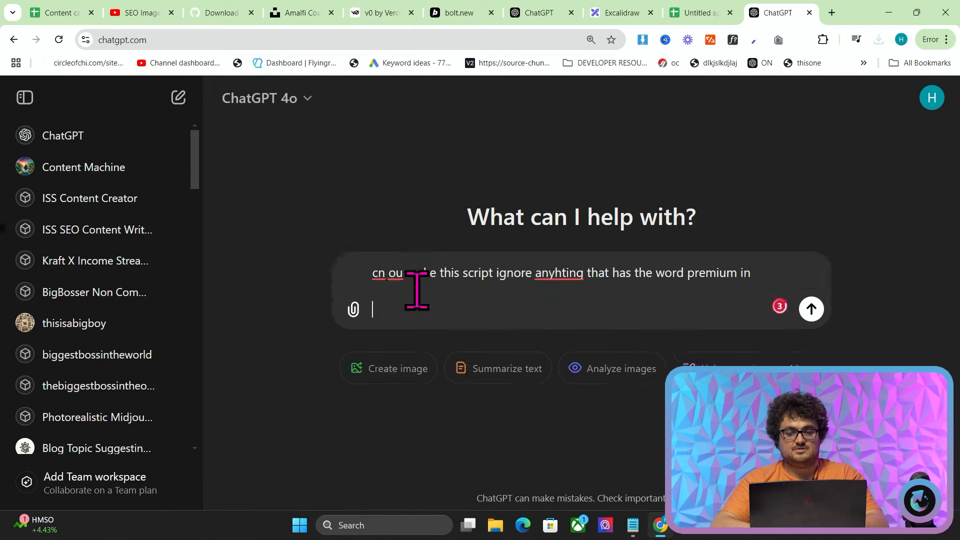
{"action": "key", "text": "ctrl+v"}
{"action": "key", "text": "Return"}
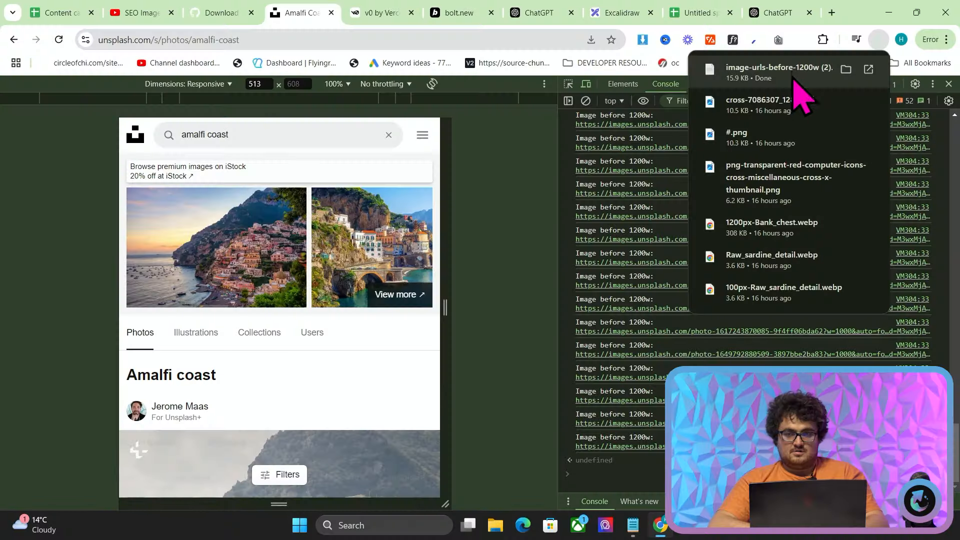
- Replace all URLs in the spreadsheet with the list copied from the downloaded image-urls-before-1200w (2) file, starting at cell A1
{"action": "left_click", "coordinate": [750, 82]}
{"action": "key", "text": "ctrl+a"}
{"action": "left_click", "coordinate": [784, 30]}
{"action": "left_click", "coordinate": [702, 6]}
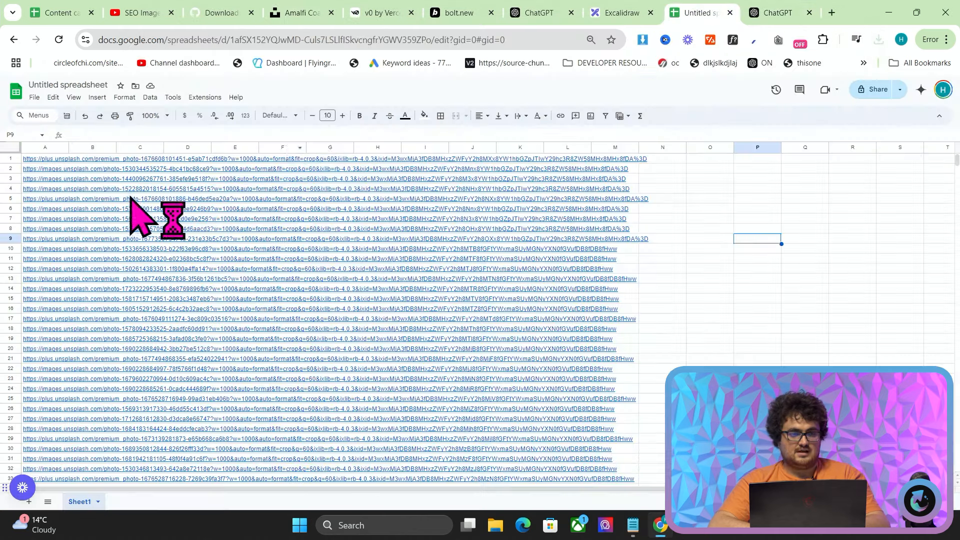
{"action": "key", "text": "ctrl+a"}
{"action": "key", "text": "Delete"}
{"action": "left_click", "coordinate": [44, 158]}
{"action": "key", "text": "ctrl+v"}
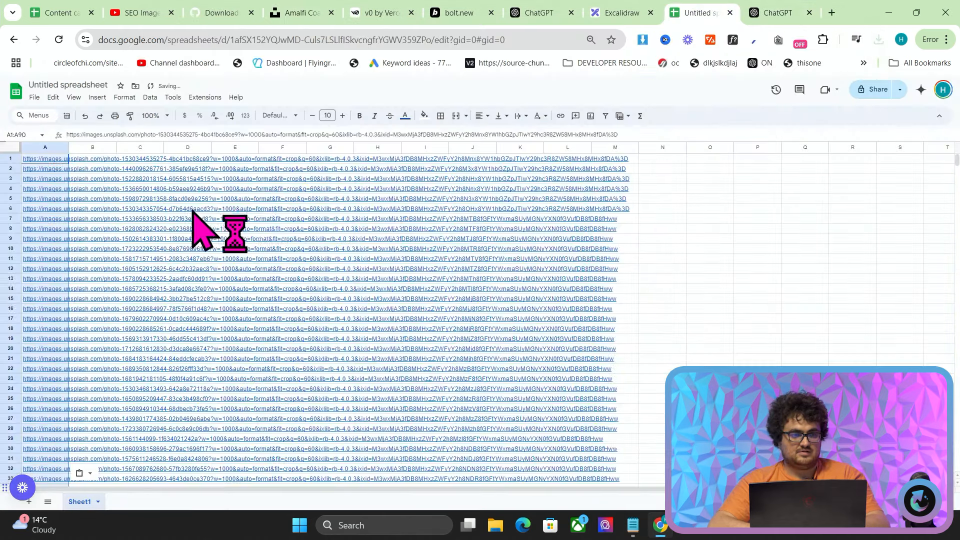
- Search the sheet for "prem" and look through the pasted image URLs
{"action": "key", "text": "ctrl+f"}
{"action": "type", "text": "prem"}
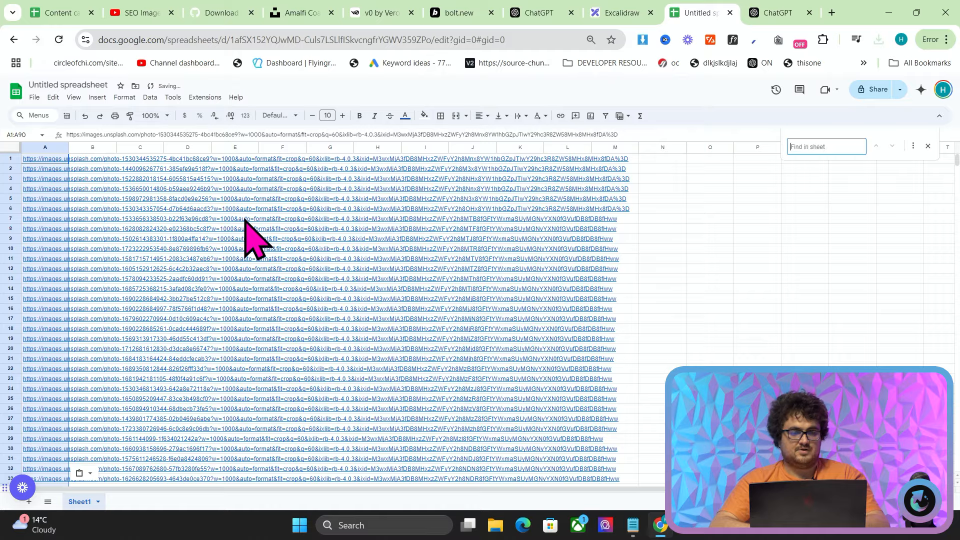
{"action": "scroll", "coordinate": [248, 235], "scroll_direction": "down", "scroll_amount": 15}
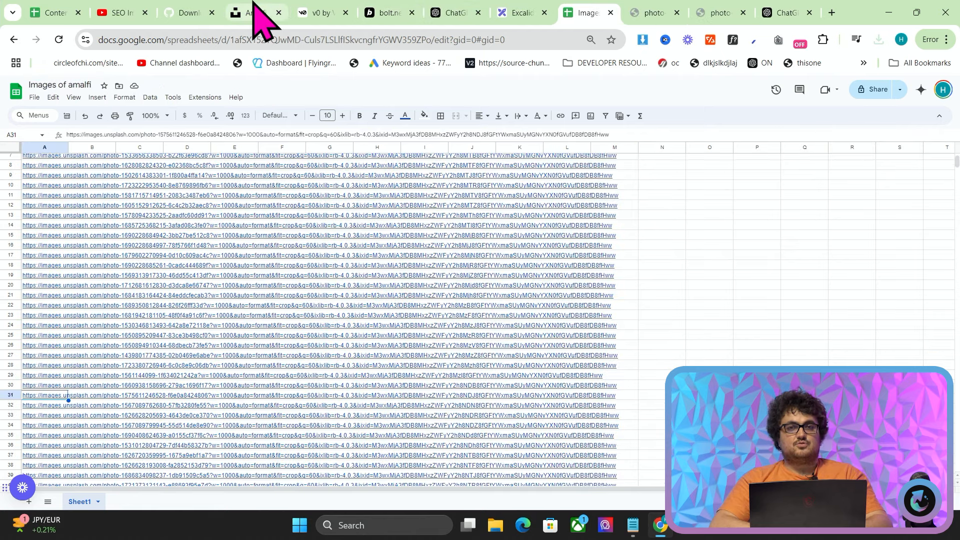
- Download the Images of amalfi spreadsheet as a comma-separated values (.csv) file
{"action": "left_click", "coordinate": [383, 14]}
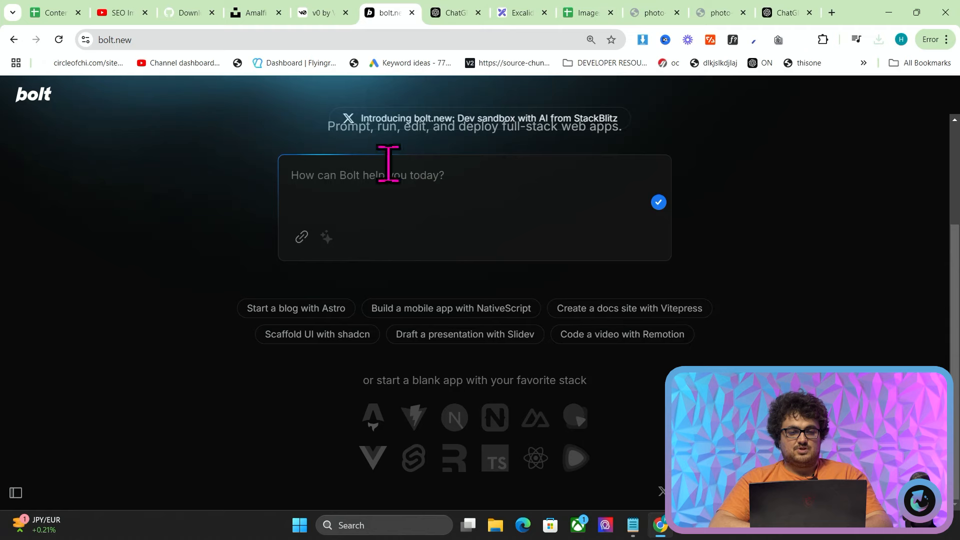
{"action": "left_click", "coordinate": [301, 240]}
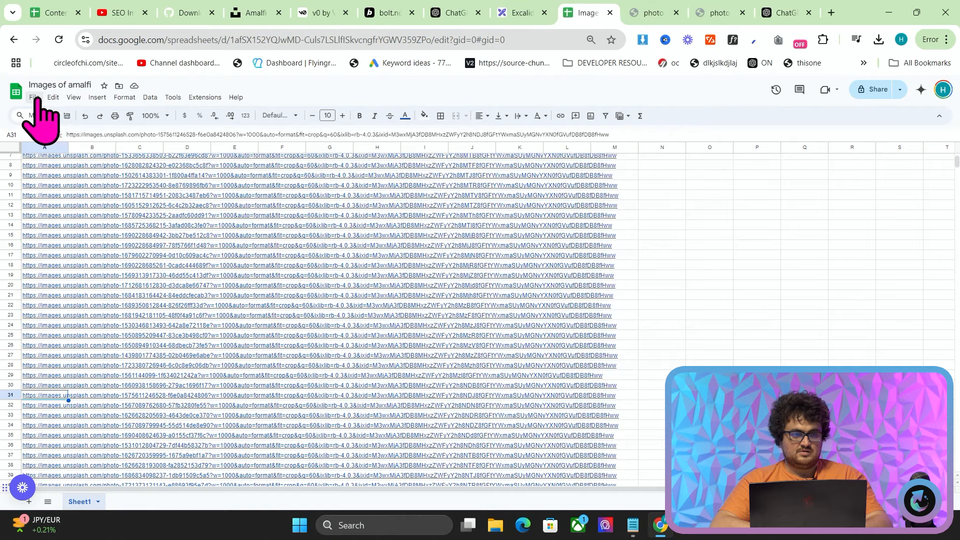
{"action": "left_click", "coordinate": [34, 97]}
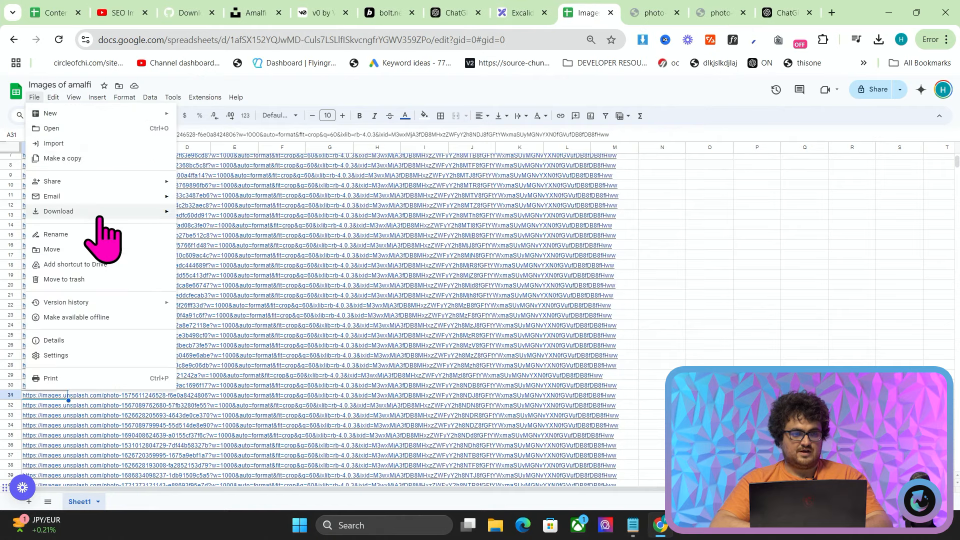
{"action": "mouse_move", "coordinate": [103, 220]}
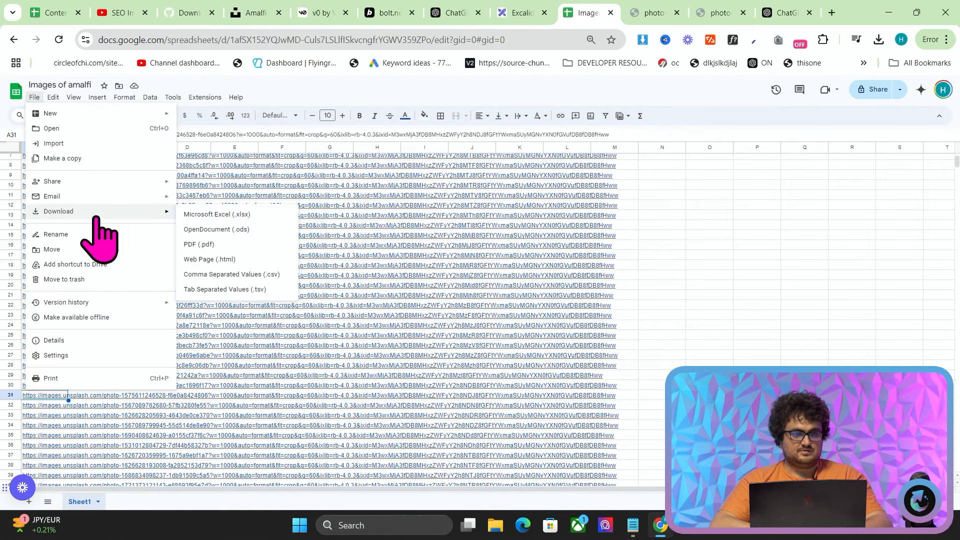
{"action": "left_click", "coordinate": [221, 275]}
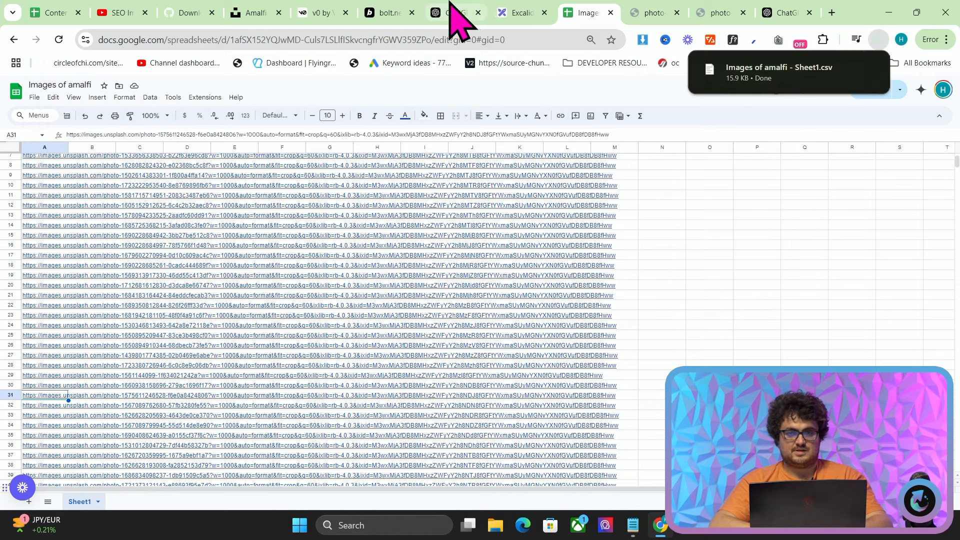
- Switch to bolt.new and attach the Images of amalfi - Sheet1.csv file to the prompt
{"action": "left_click", "coordinate": [393, 14]}
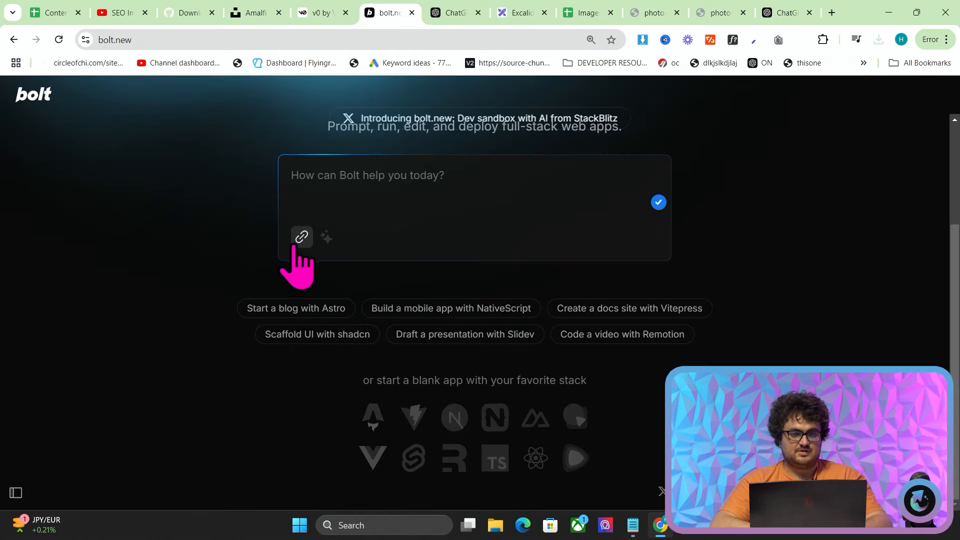
{"action": "left_click", "coordinate": [297, 245]}
{"action": "double_click", "coordinate": [189, 128]}
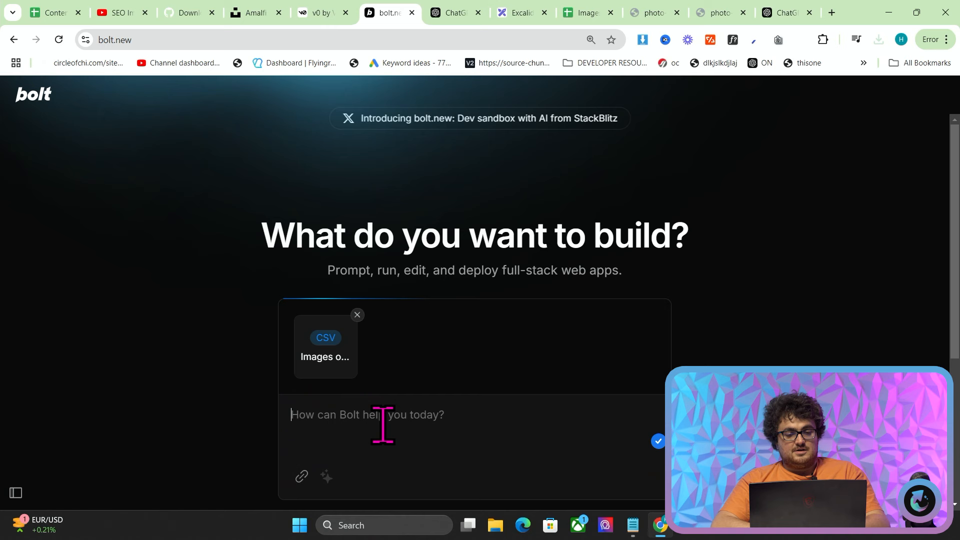
- Write a prompt requesting an astro blog, with lists of created items and links kept in memory and internal links allowed to pages not yet existing
{"action": "type", "text": "I wan"}
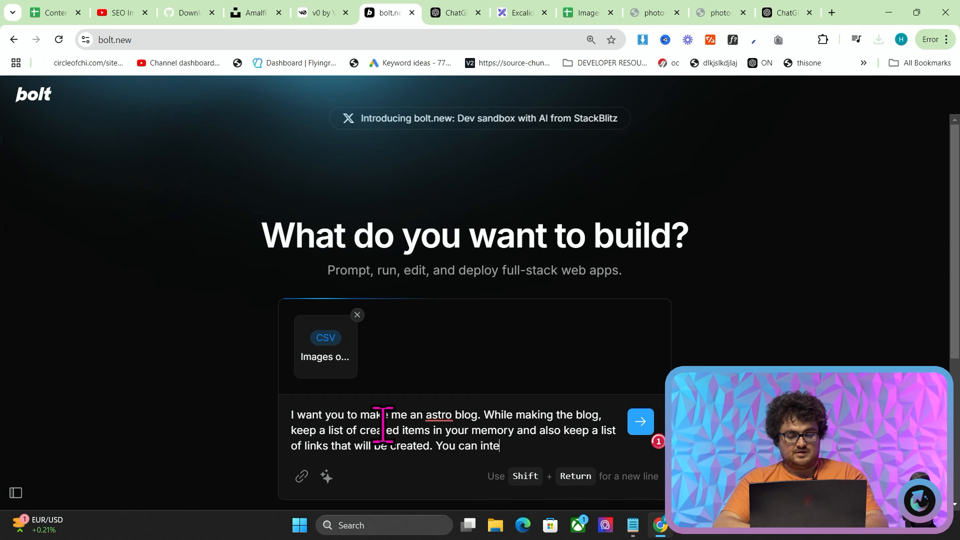
{"action": "key", "text": "BackSpace"}
{"action": "key", "text": "BackSpace"}
{"action": "type", "text": "rnally link to a pa"}
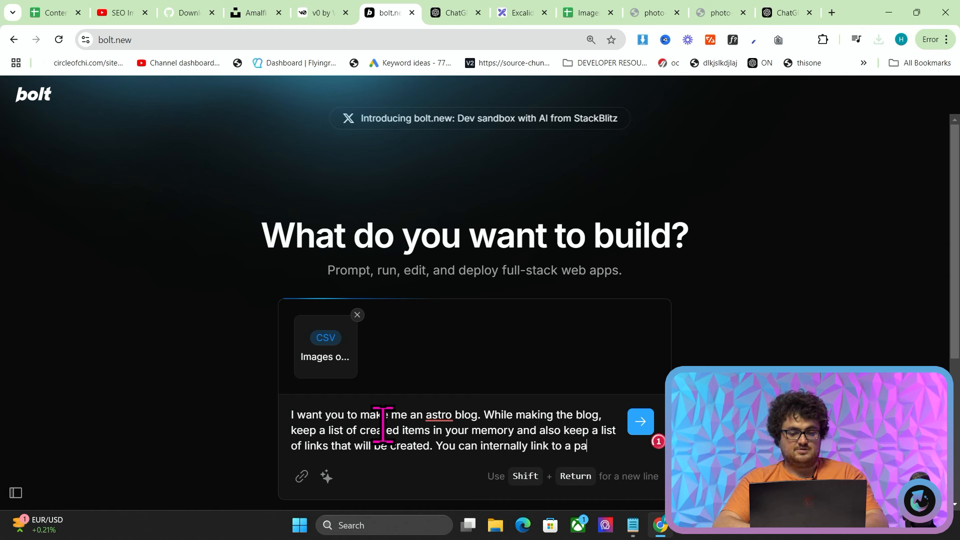
{"action": "type", "text": "ge that doesn't exist yet. you just have to make that page "}
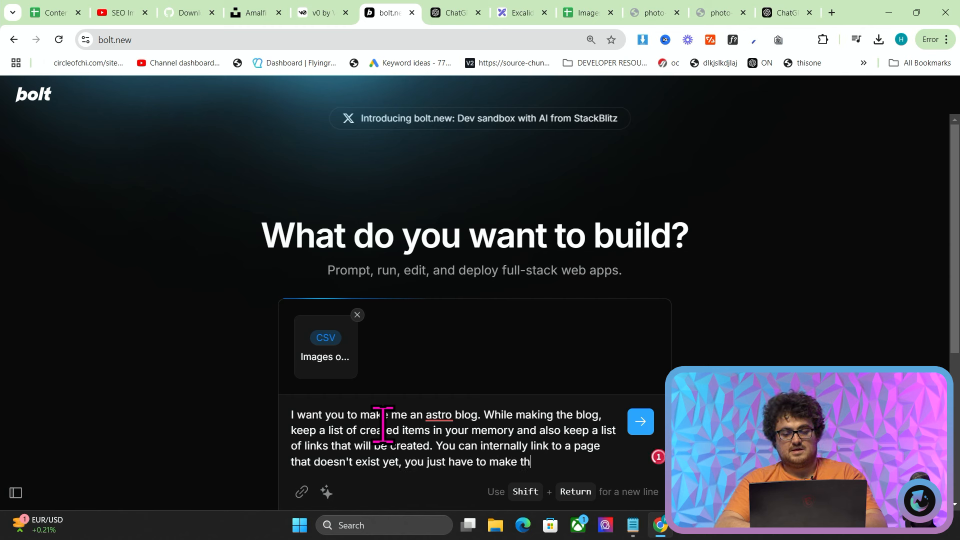
{"action": "type", "text": "later when as"}
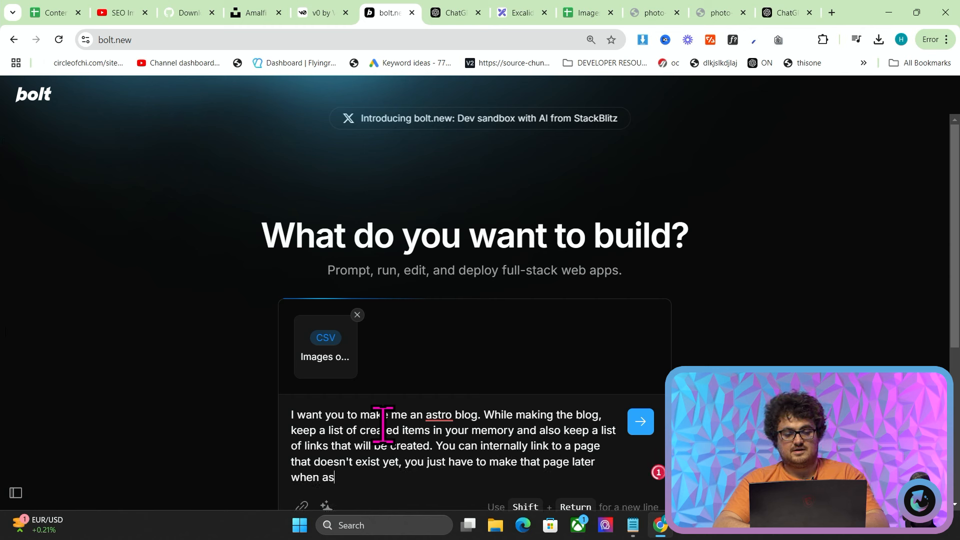